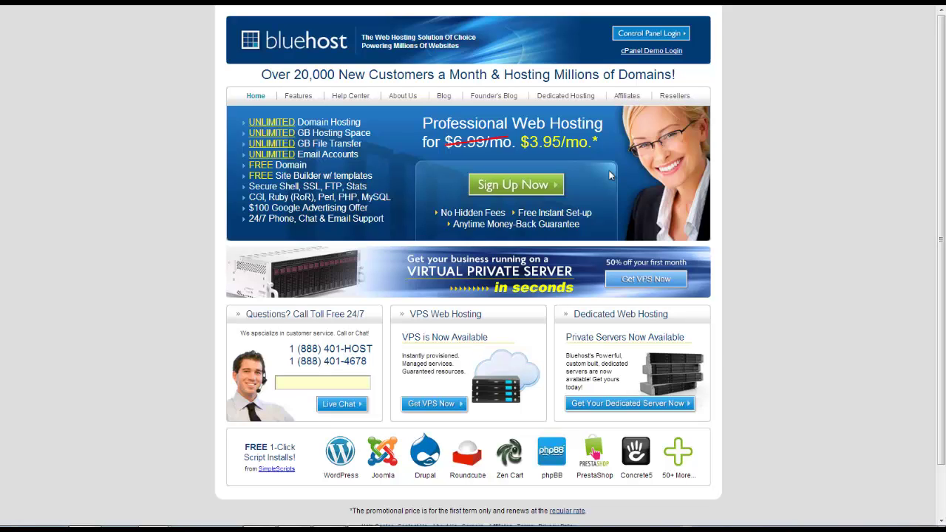
Step: Begin sign-up with the new domain BestWritingServicesUSA.com and confirm it is available
left_click(507, 188)
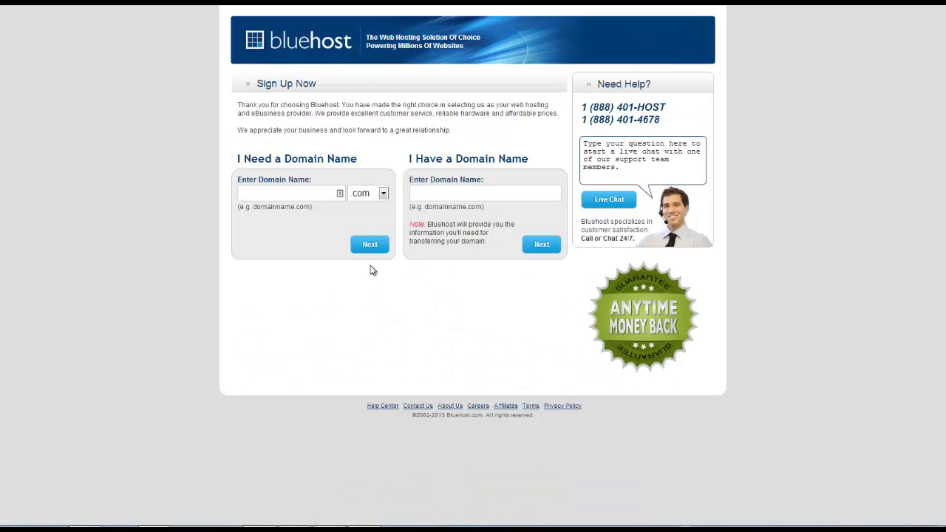
left_click(301, 198)
left_click(461, 192)
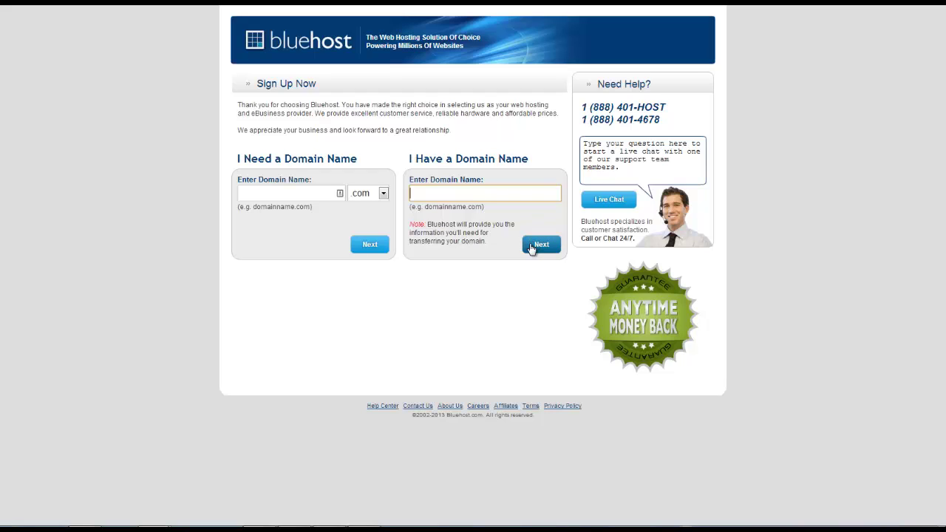
left_click(285, 196)
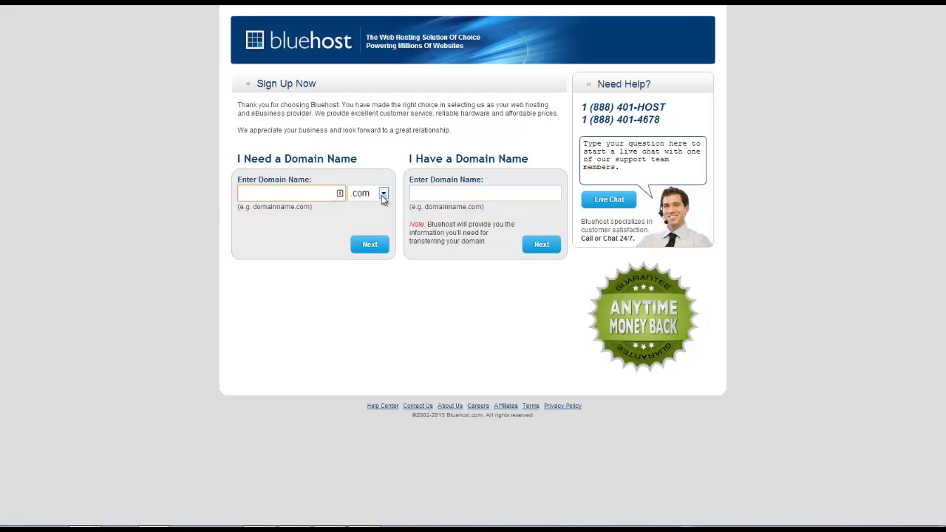
type("BestWritingServicesUSA")
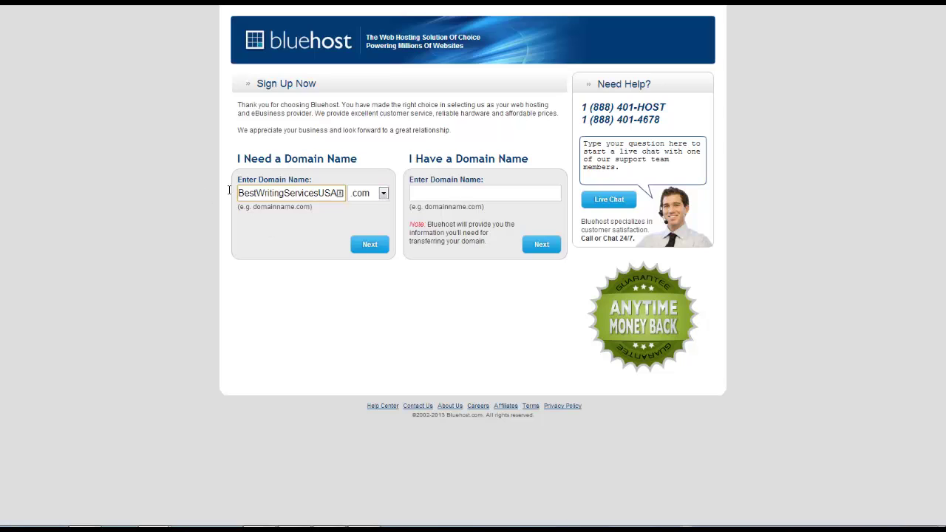
left_click(376, 247)
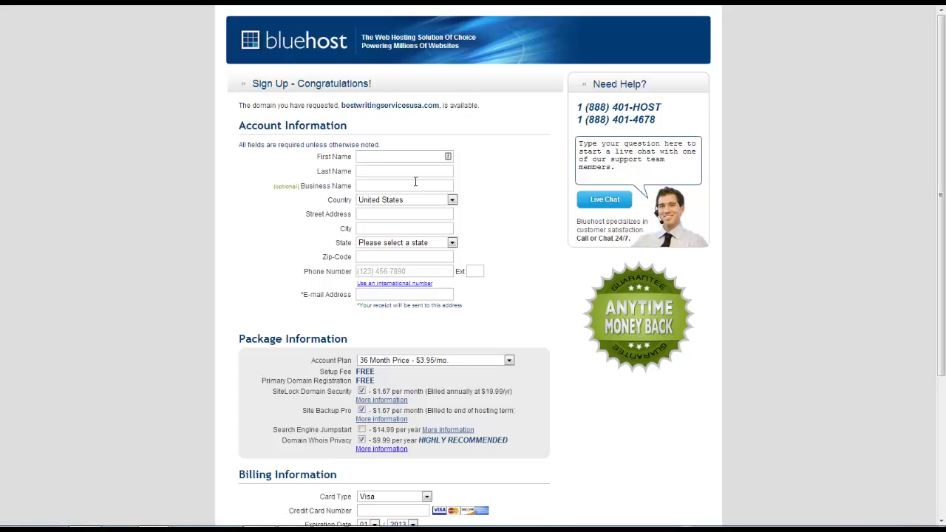
Step: Choose the 24 Month Price – $4.95/mo account plan, keeping Domain Whois Privacy on
left_click(387, 156)
scroll(381, 217, "down", 1)
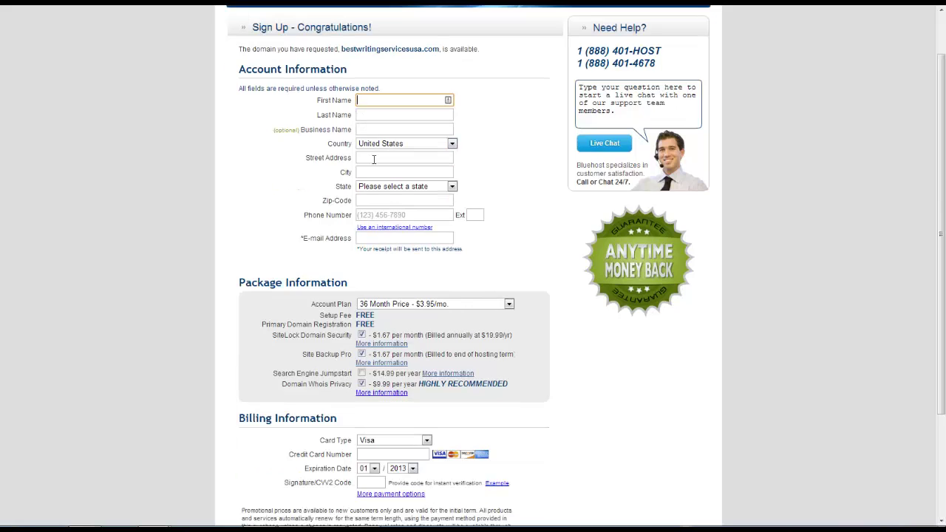
scroll(366, 172, "down", 1)
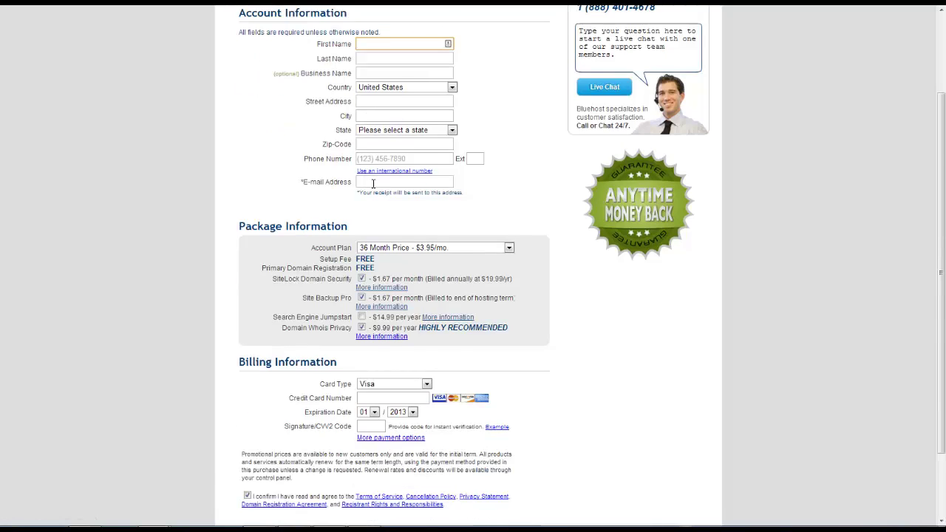
scroll(373, 183, "down", 2)
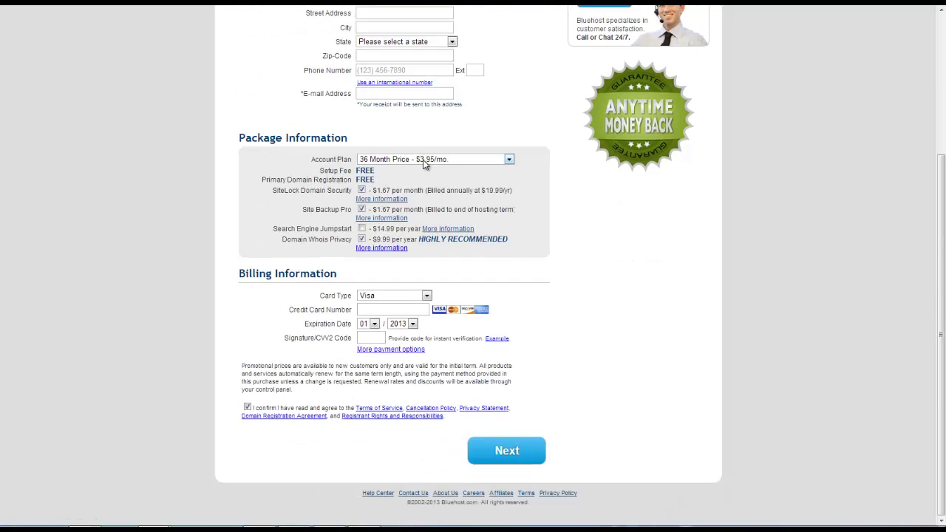
left_click(425, 160)
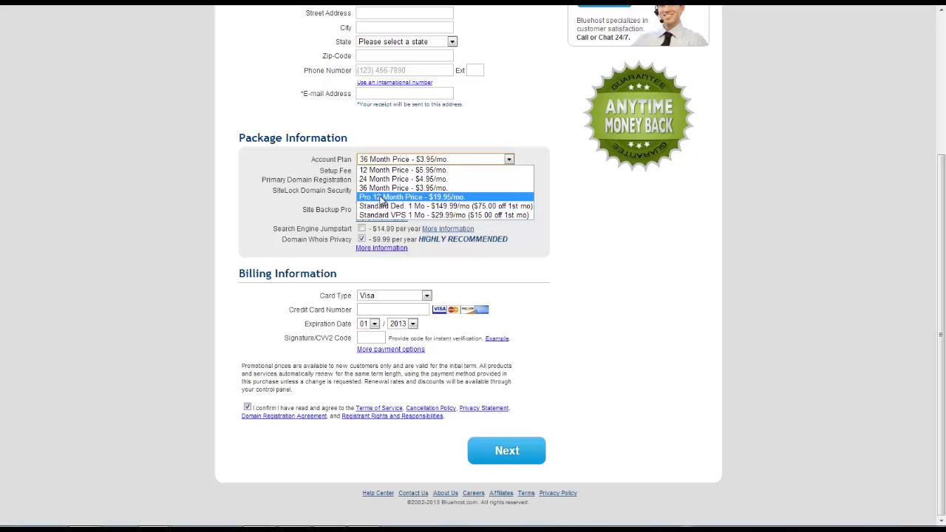
key("Down")
key("Down")
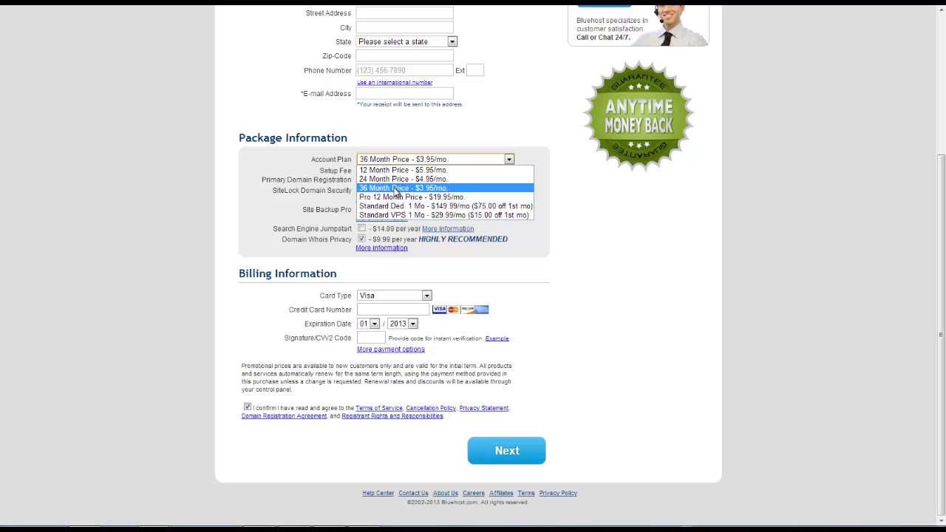
left_click(412, 178)
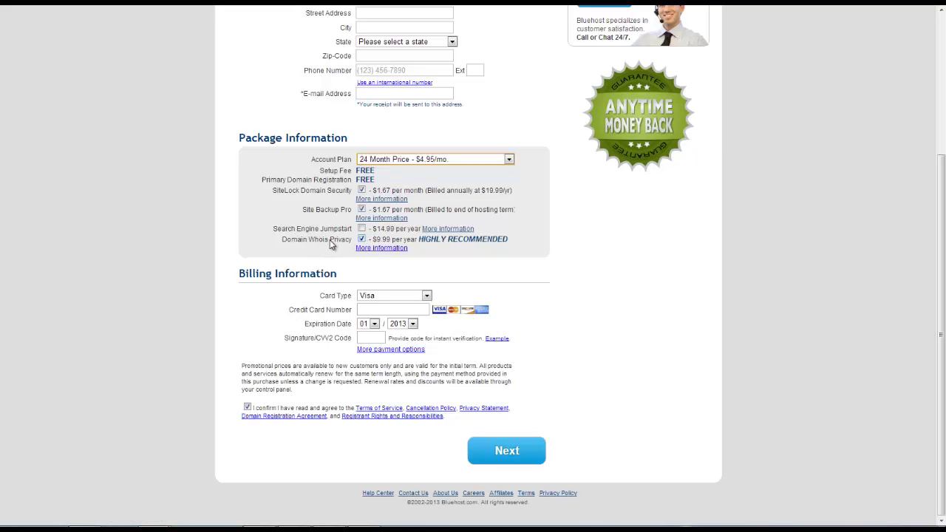
left_click(361, 240)
left_click(361, 239)
Step: Select Master Card and enter the card number and CVV2 security code
left_click(386, 296)
left_click(377, 314)
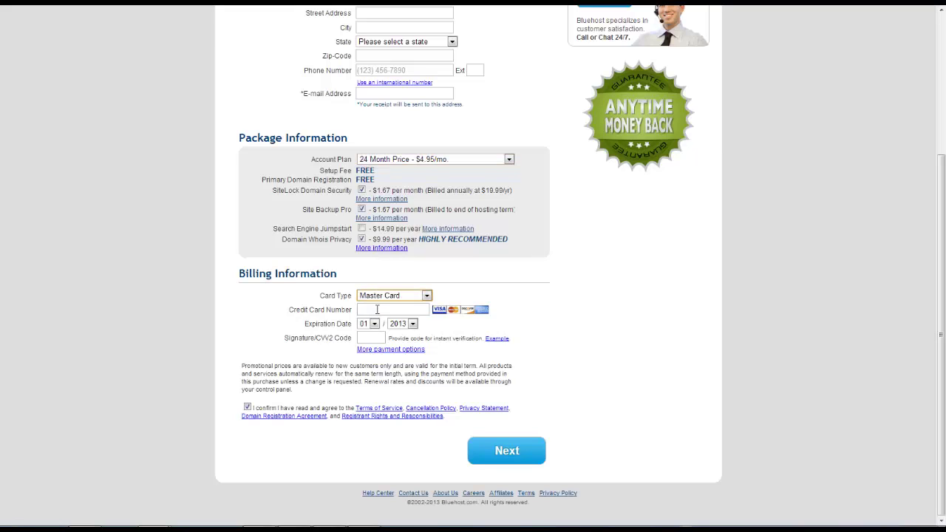
left_click(376, 309)
left_click(370, 338)
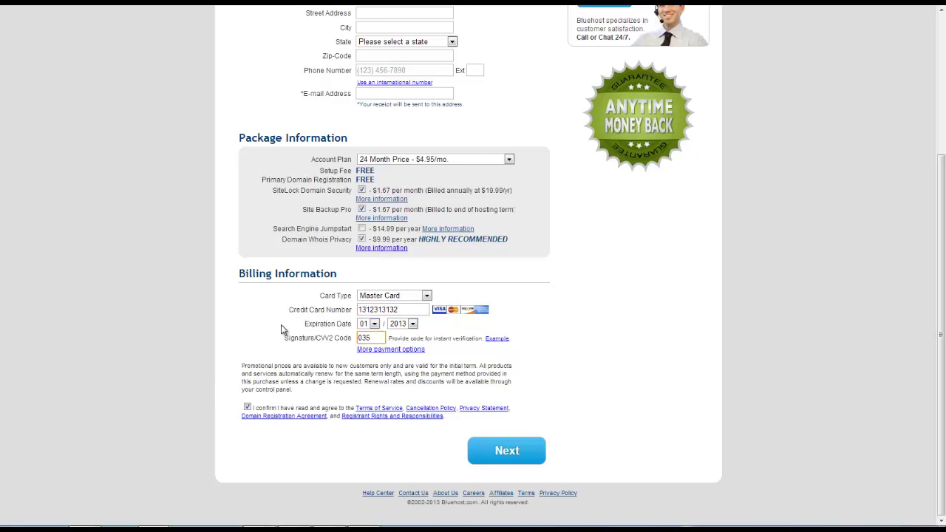
Step: Accept the terms checkbox and submit the completed sign-up form
scroll(331, 258, "up", 4)
scroll(361, 214, "down", 3)
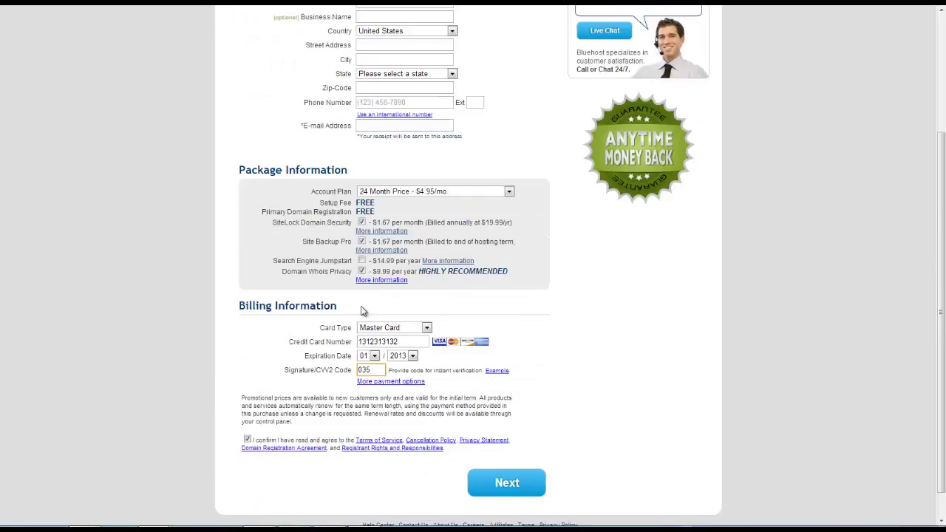
left_click(247, 439)
left_click(247, 440)
left_click(509, 484)
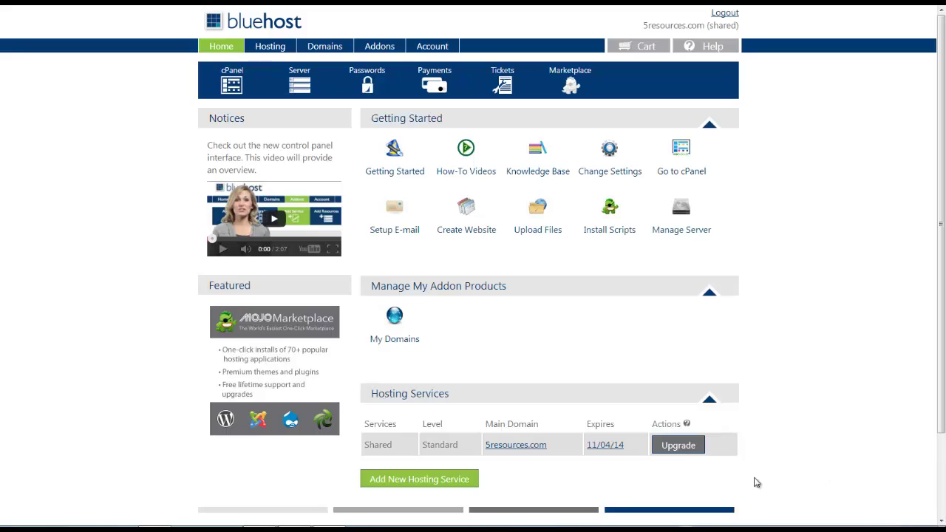
Step: Open the Hosting cPanel page and scroll to its Website Builders tools
left_click(272, 55)
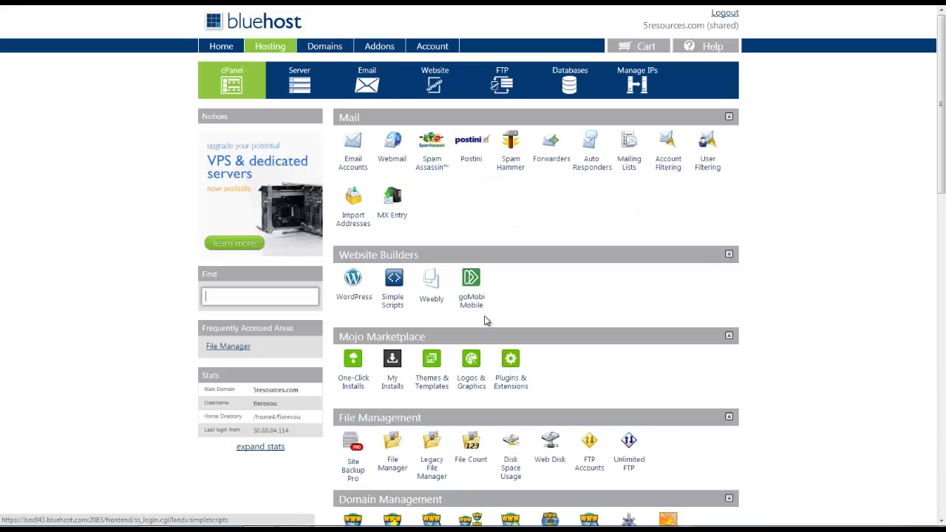
scroll(542, 287, "down", 1)
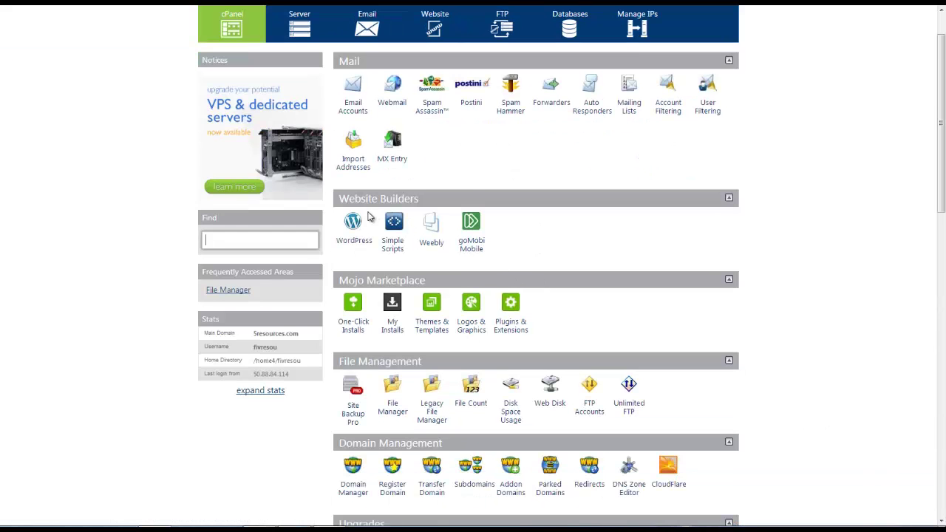
left_click_drag(365, 212, 373, 214)
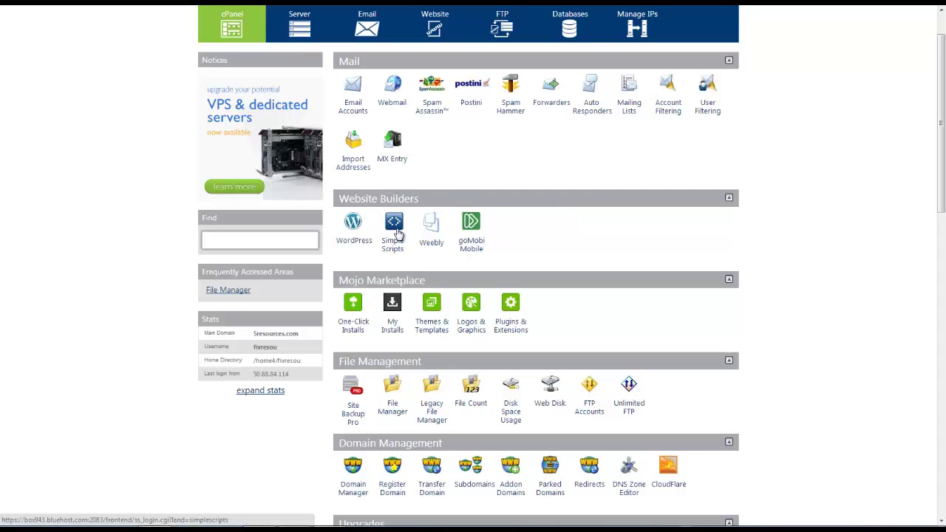
Step: Launch Simple Scripts, browse installable scripts and choose WordPress under Blogs
left_click(397, 234)
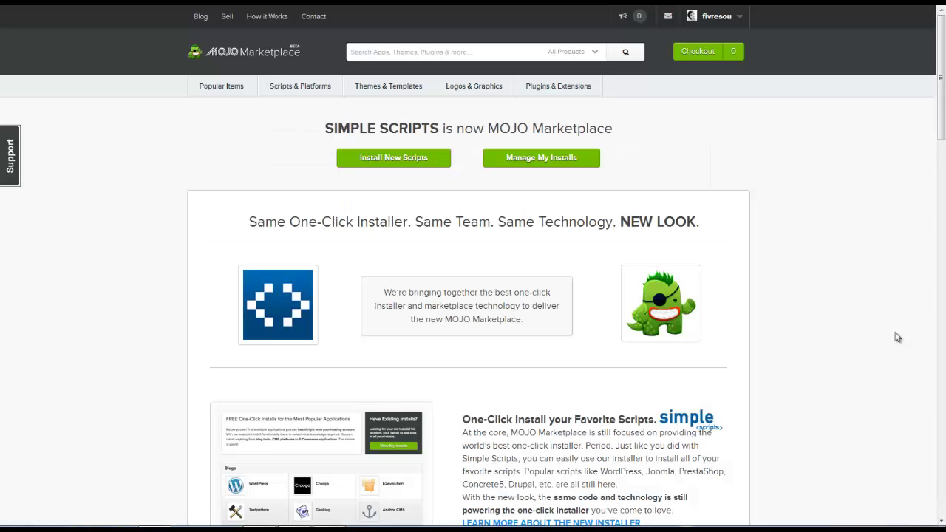
left_click(397, 161)
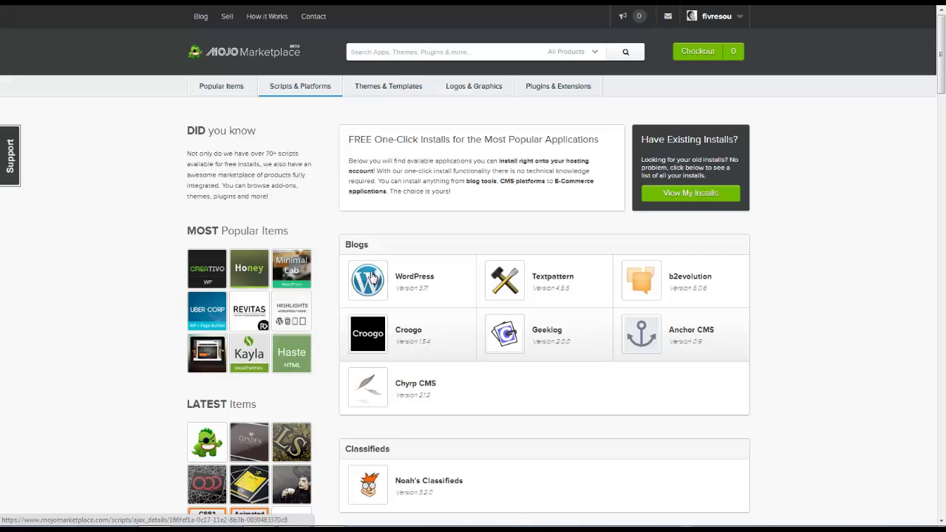
left_click(377, 280)
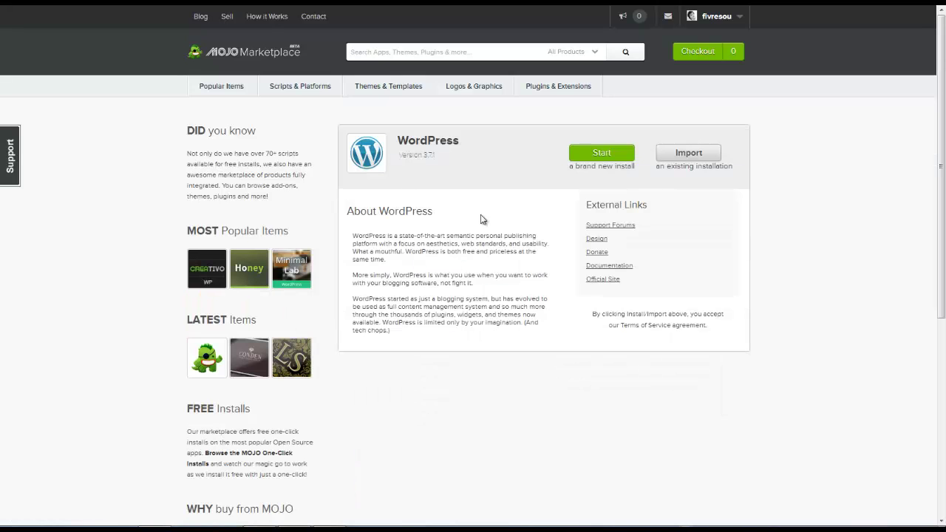
left_click(597, 154)
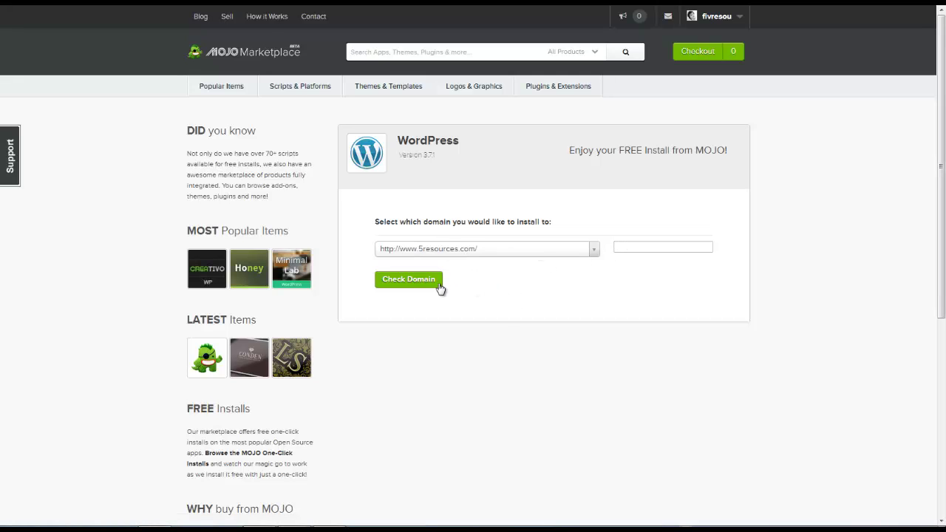
left_click(403, 280)
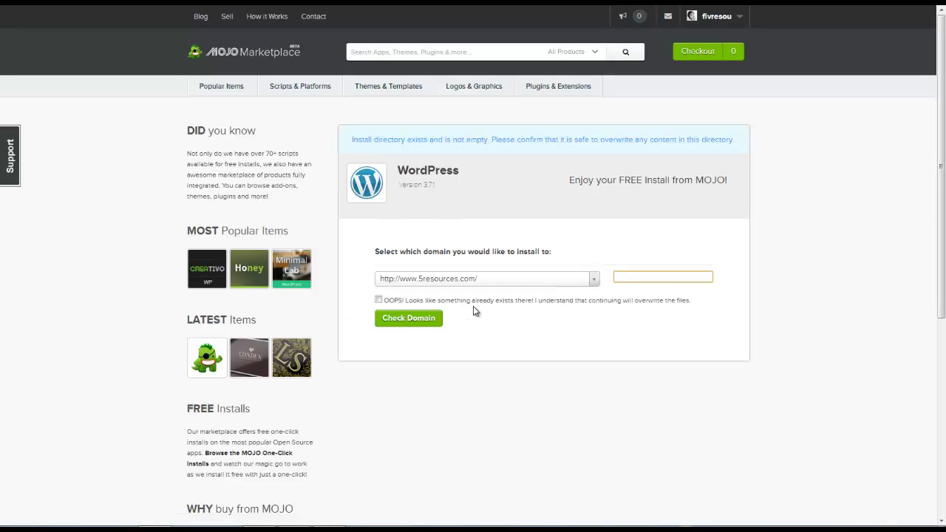
left_click(379, 299)
left_click(403, 317)
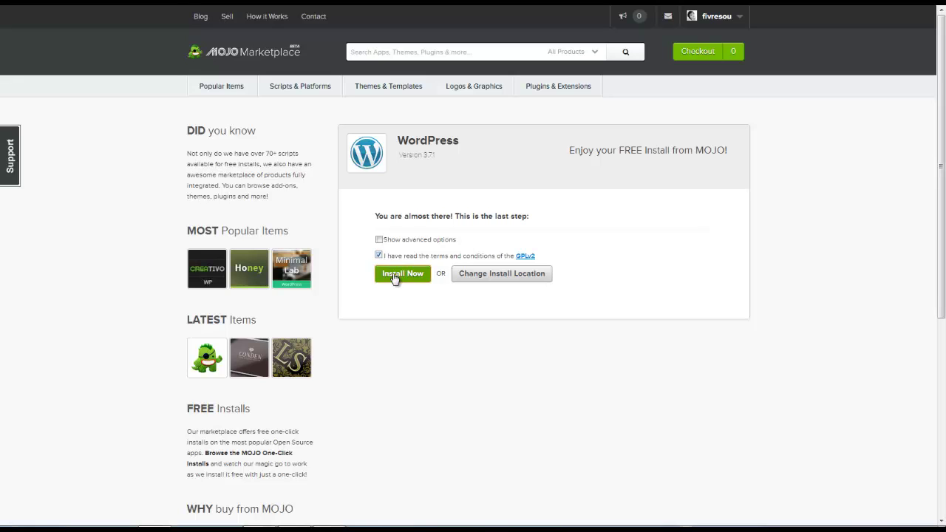
left_click(395, 275)
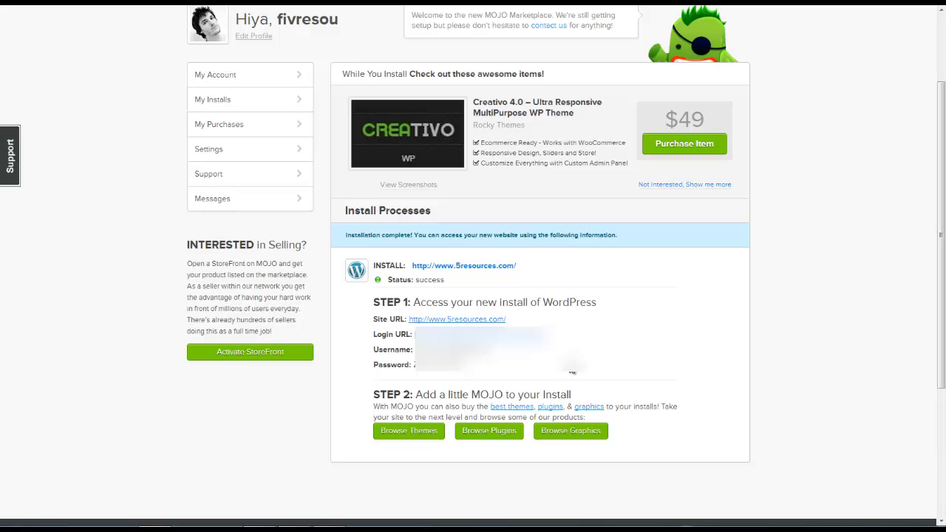
Step: After the install succeeds, use the Login URL to reach the WordPress Dashboard
scroll(571, 371, "down", 3)
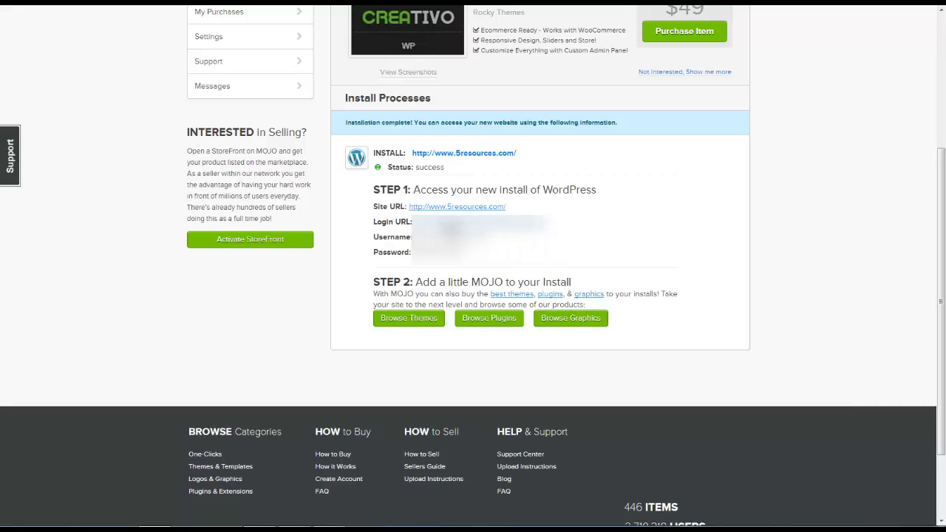
left_click(477, 222)
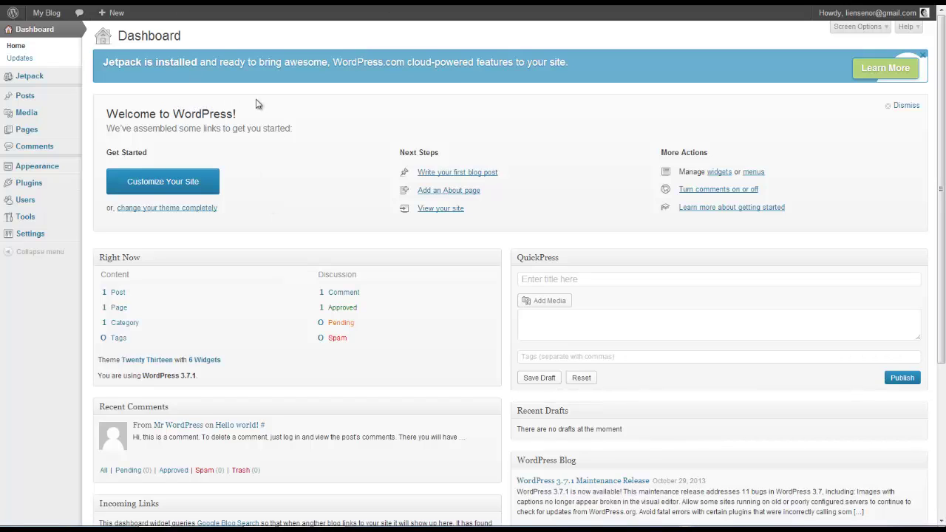
Step: Write the post "Hello Everybody, Thanks for visiting 5resources!" with a welcome message in Standard format
left_click(457, 174)
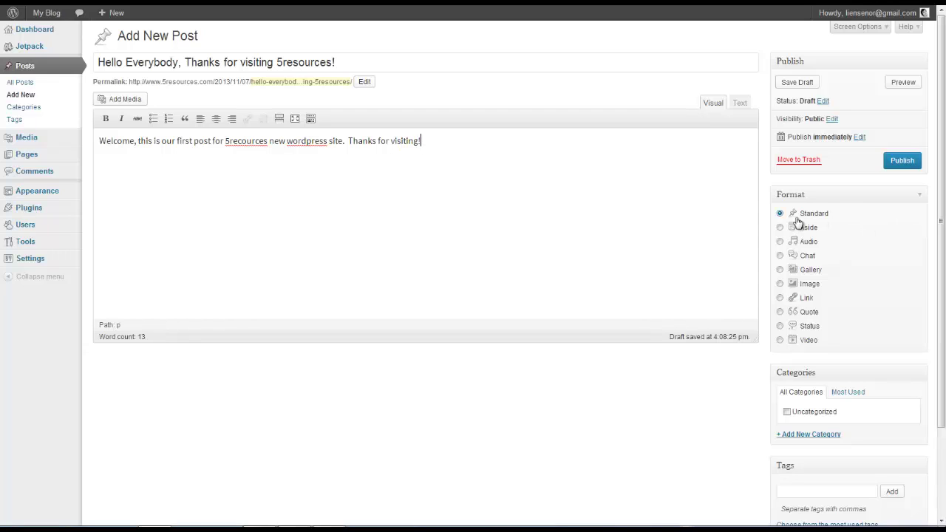
left_click(808, 288)
left_click(780, 214)
Step: Publish the post and view it live on the My Blog site
left_click(900, 161)
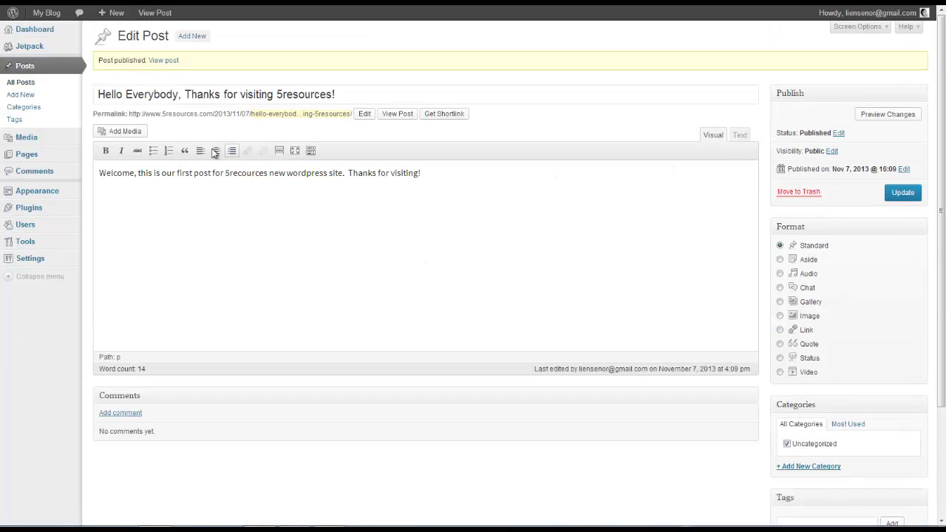
left_click(172, 61)
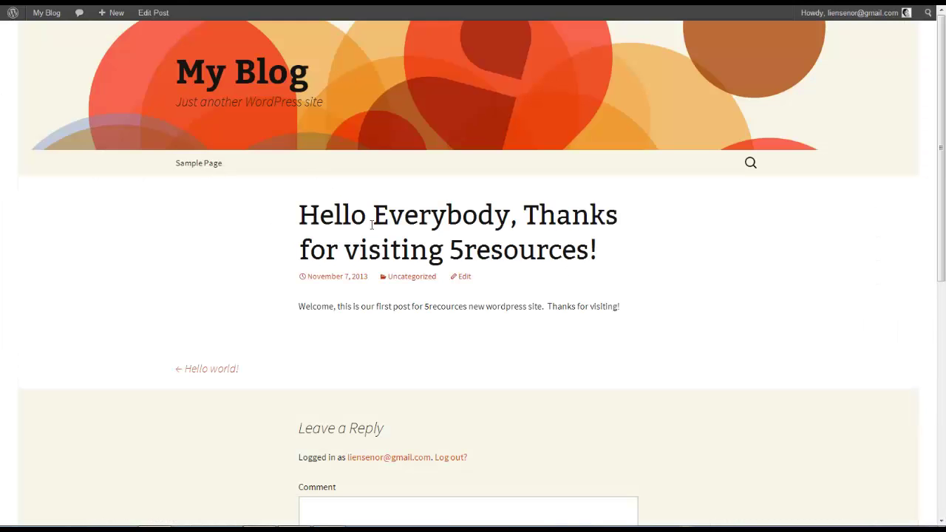